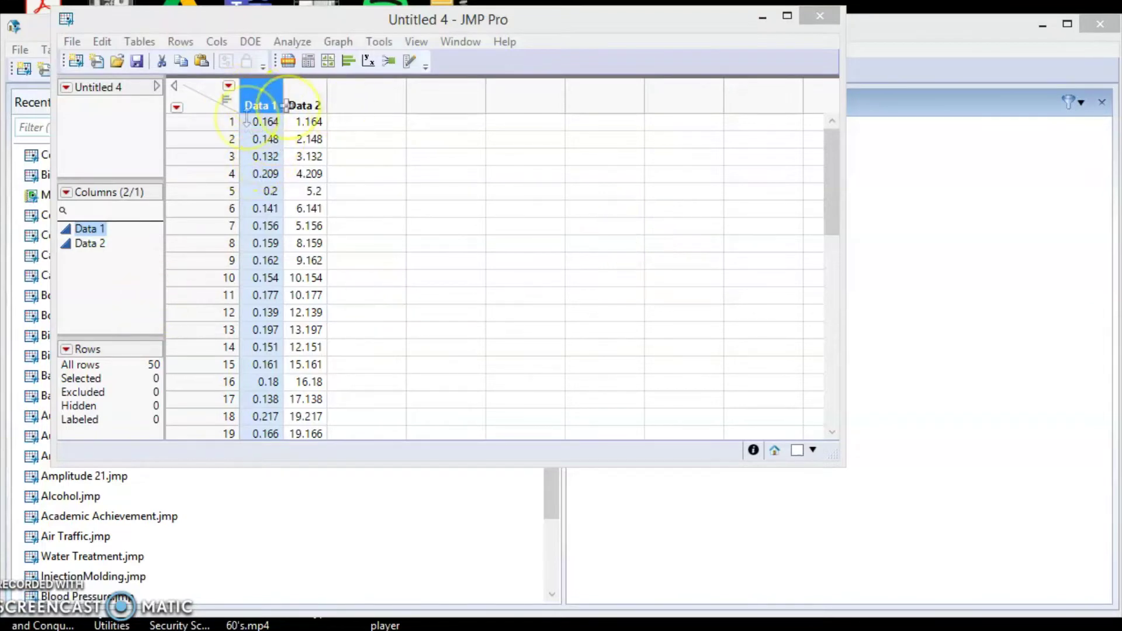
Step: Run a Distribution analysis with Data 1 and Data 2 as the Y columns
{"action": "left_click_drag", "start_coordinate": [828, 160], "coordinate": [806, 126]}
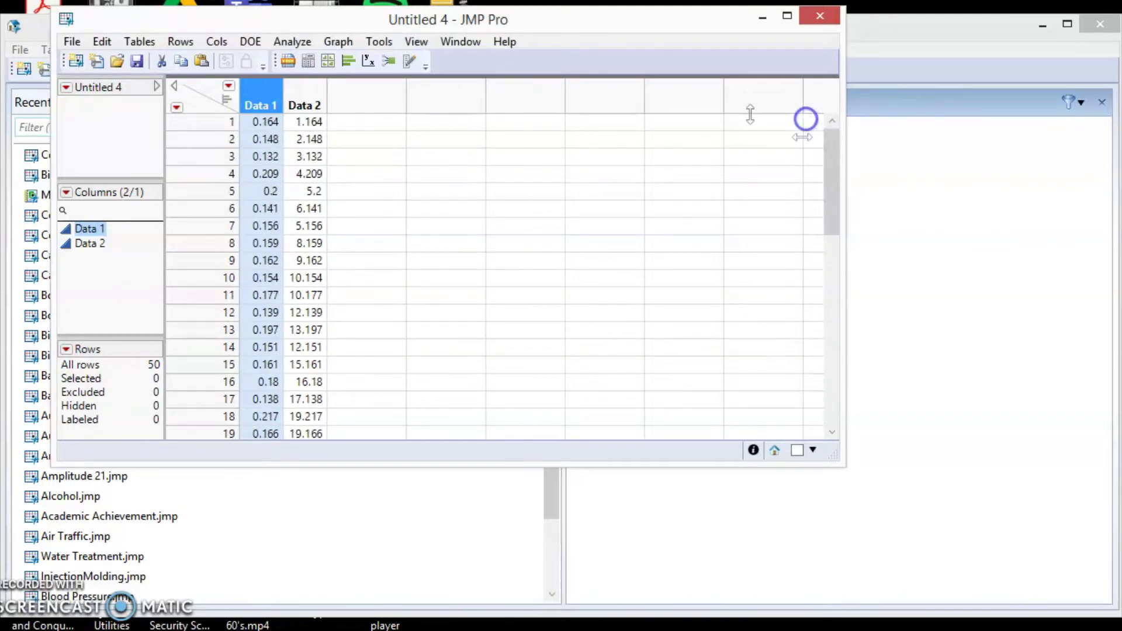
{"action": "left_click", "coordinate": [297, 42]}
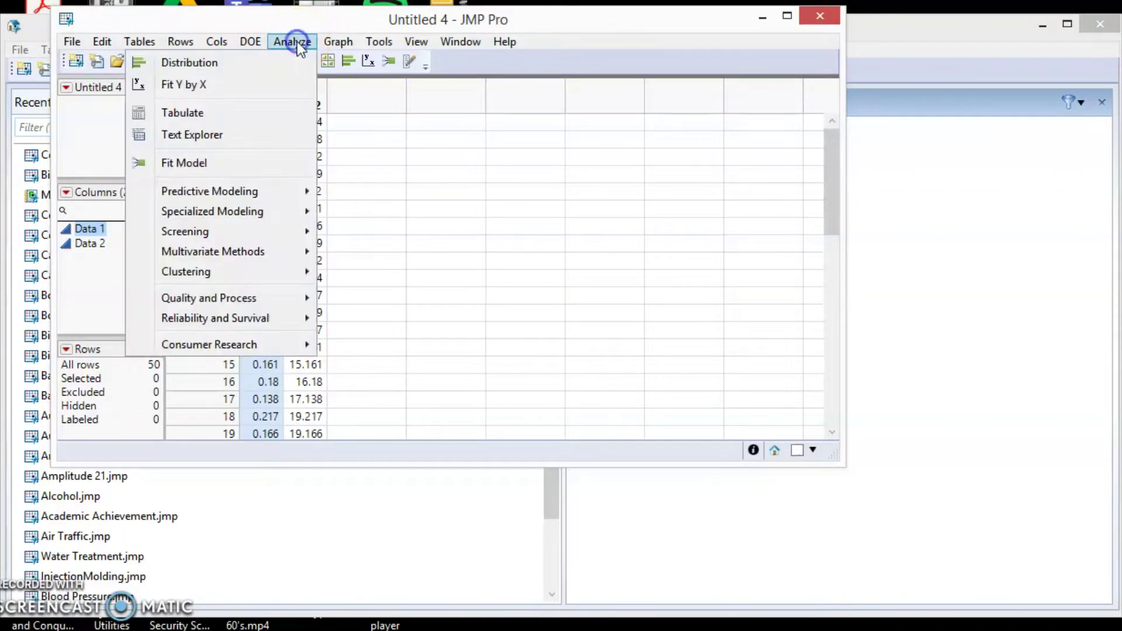
{"action": "left_click", "coordinate": [253, 68]}
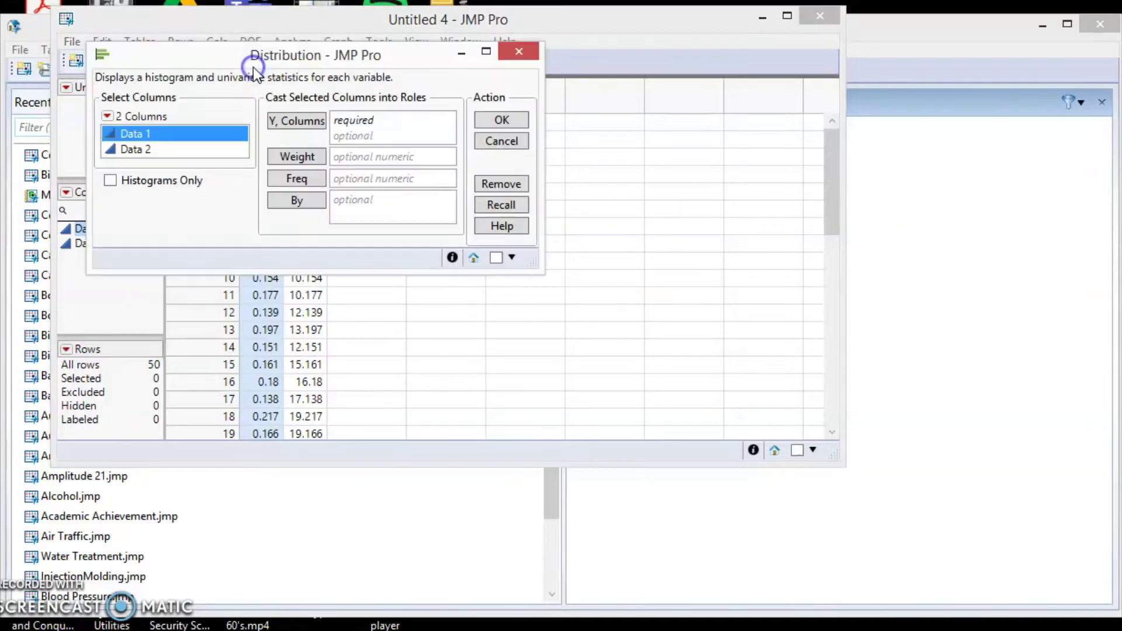
{"action": "left_click", "coordinate": [163, 149], "text": "shift"}
{"action": "left_click", "coordinate": [304, 121]}
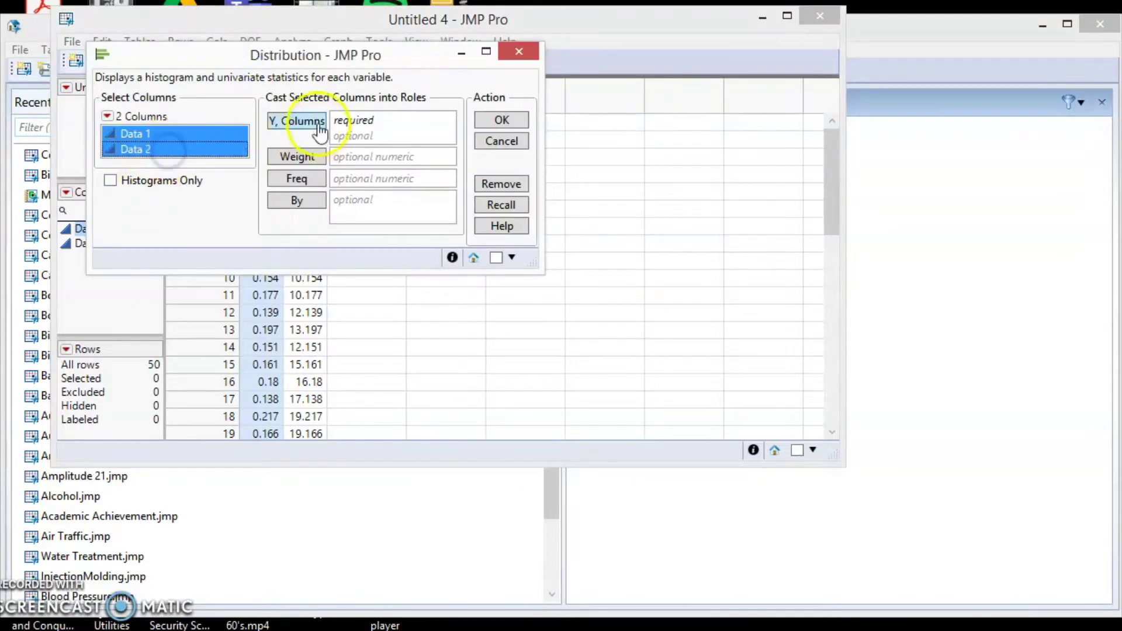
{"action": "left_click", "coordinate": [481, 123]}
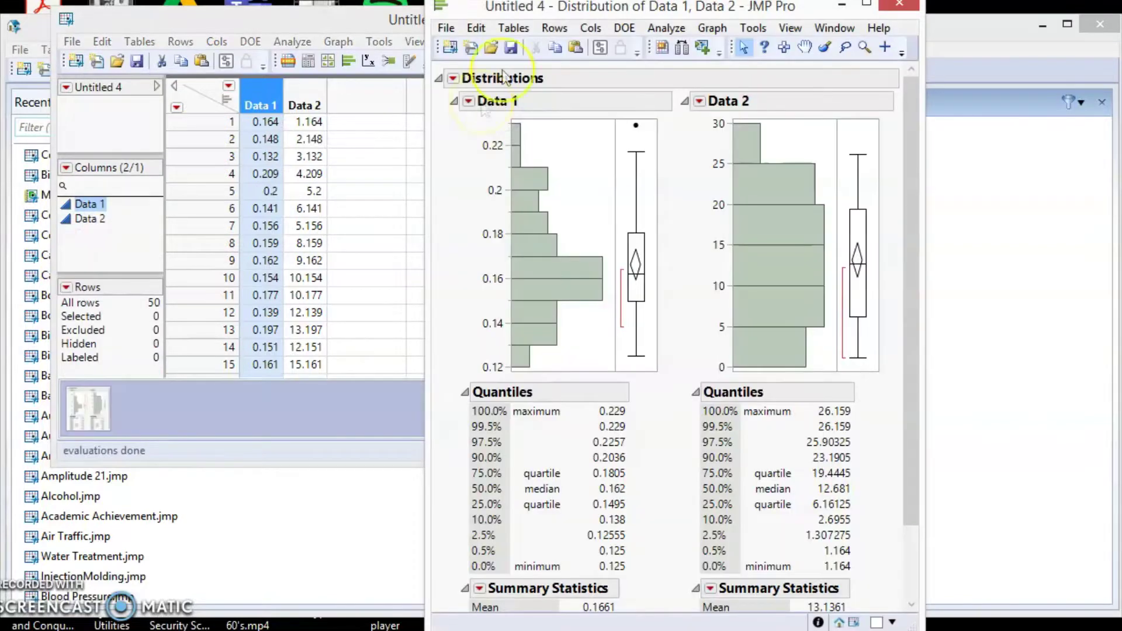
Step: Stack the Data 1 and Data 2 distributions so the histograms lie horizontally
{"action": "left_click", "coordinate": [452, 80]}
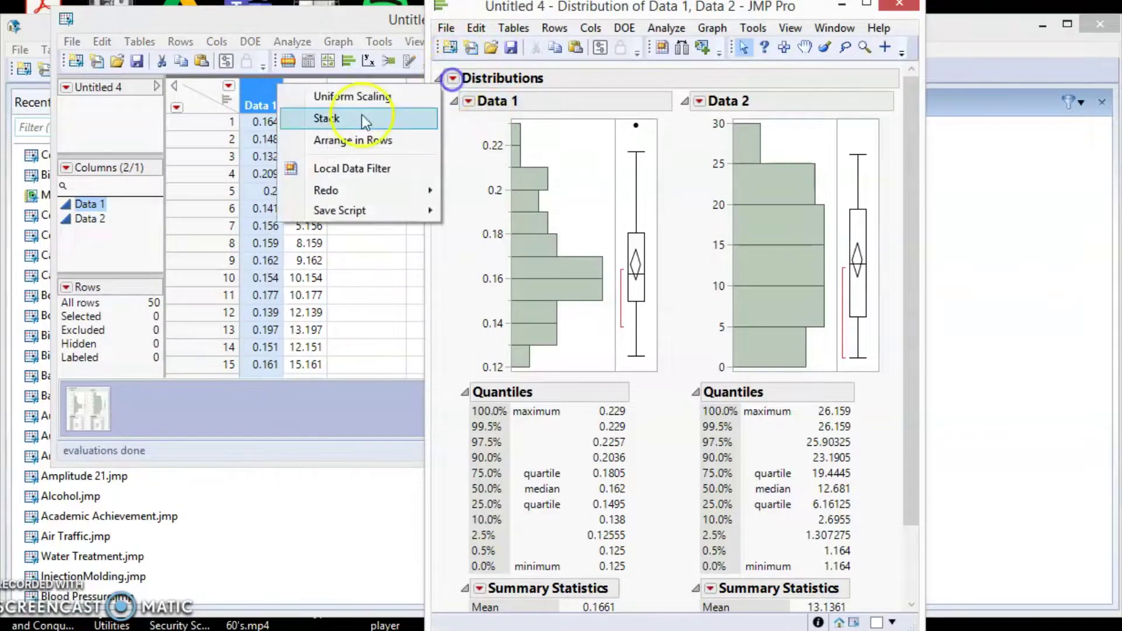
{"action": "left_click", "coordinate": [455, 83]}
{"action": "left_click", "coordinate": [455, 82]}
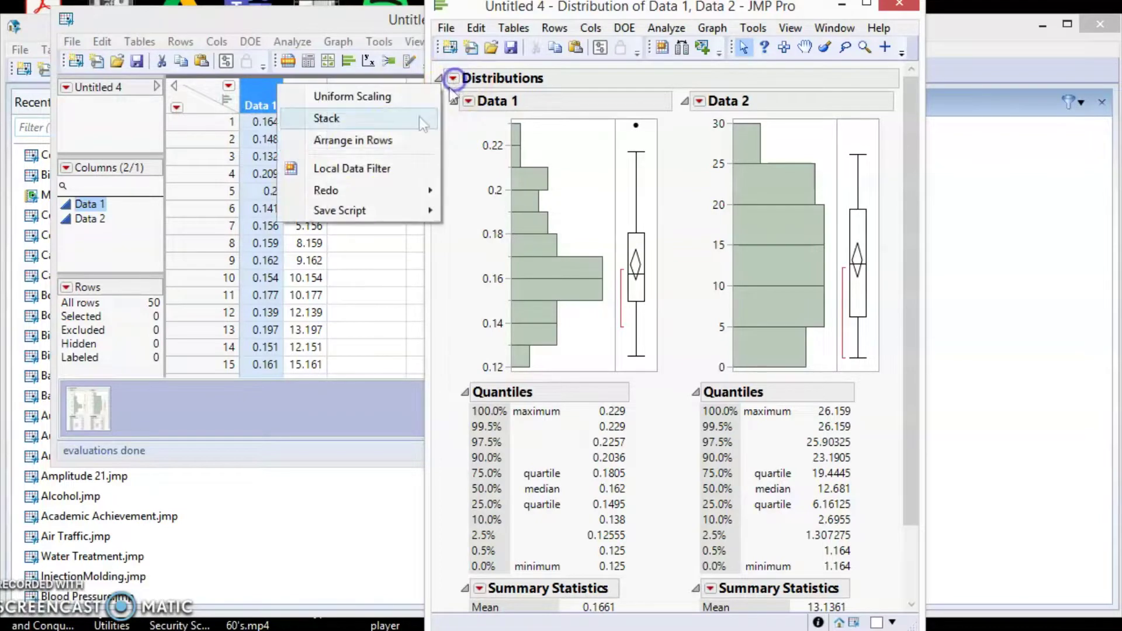
{"action": "left_click", "coordinate": [352, 120]}
{"action": "left_click_drag", "start_coordinate": [568, 7], "coordinate": [230, 41]}
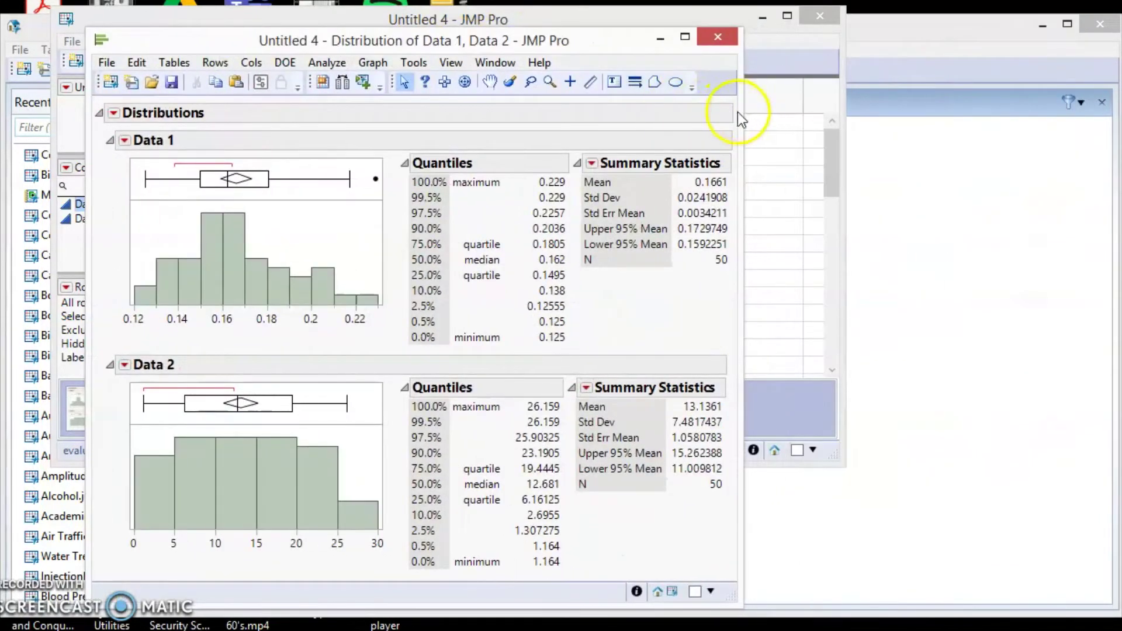
Step: Add Autocorrelation to the Summary Statistics tables of Data 1 and Data 2
{"action": "left_click_drag", "start_coordinate": [738, 111], "coordinate": [897, 111]}
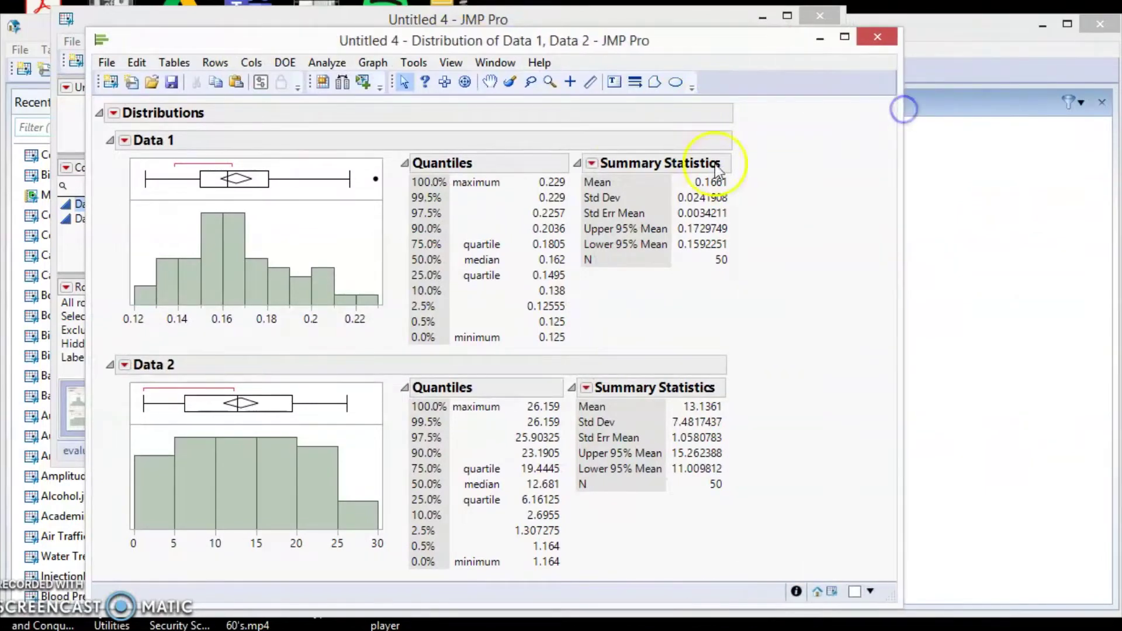
{"action": "left_click", "coordinate": [592, 164]}
{"action": "left_click", "coordinate": [448, 182]}
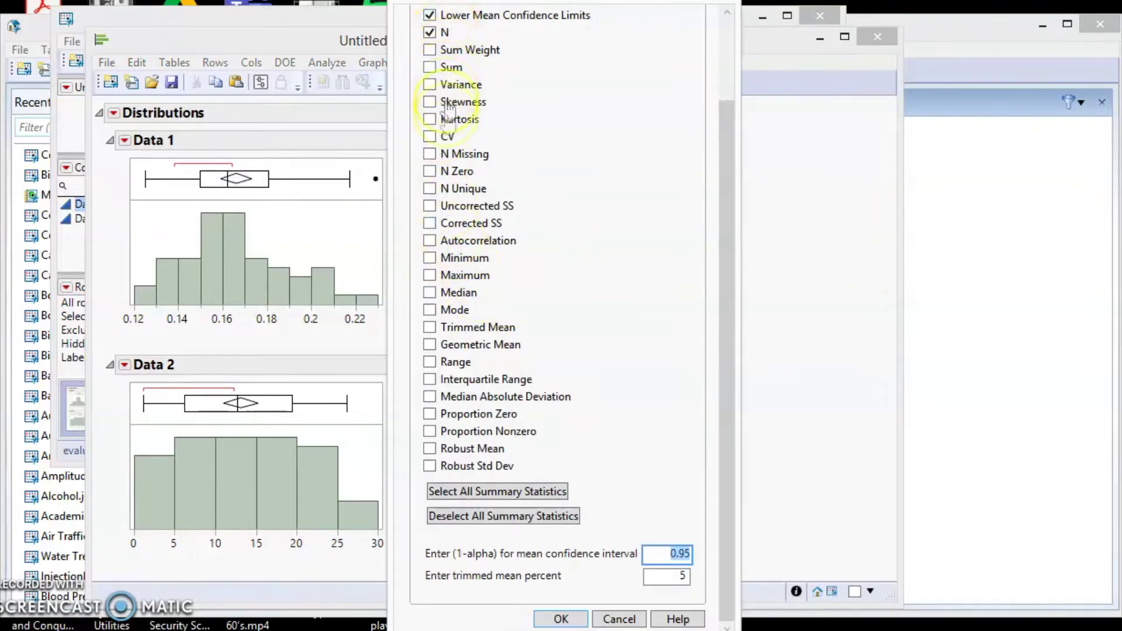
{"action": "left_click", "coordinate": [431, 240]}
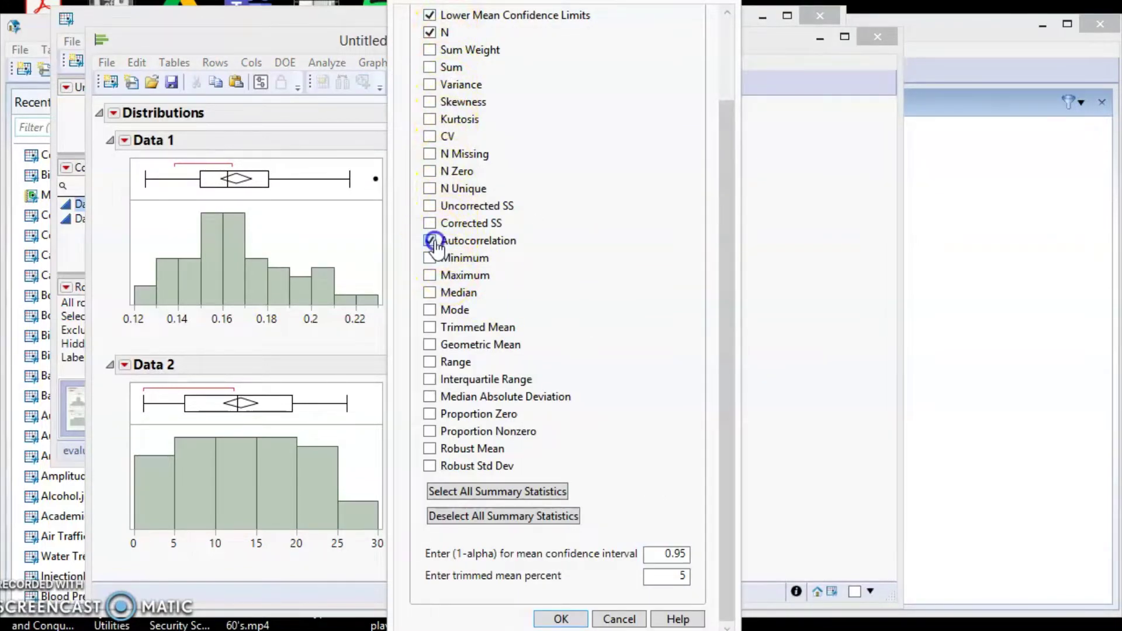
{"action": "left_click", "coordinate": [562, 619]}
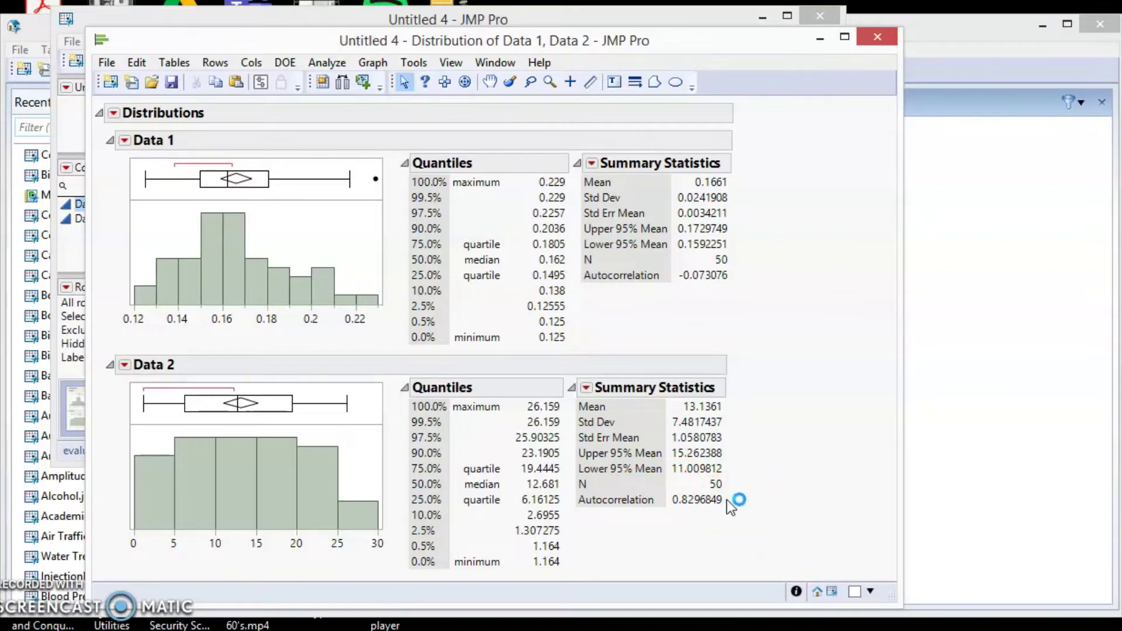
Step: Run a least squares fit with Data 1 and Data 2 as responses
{"action": "left_click", "coordinate": [337, 65]}
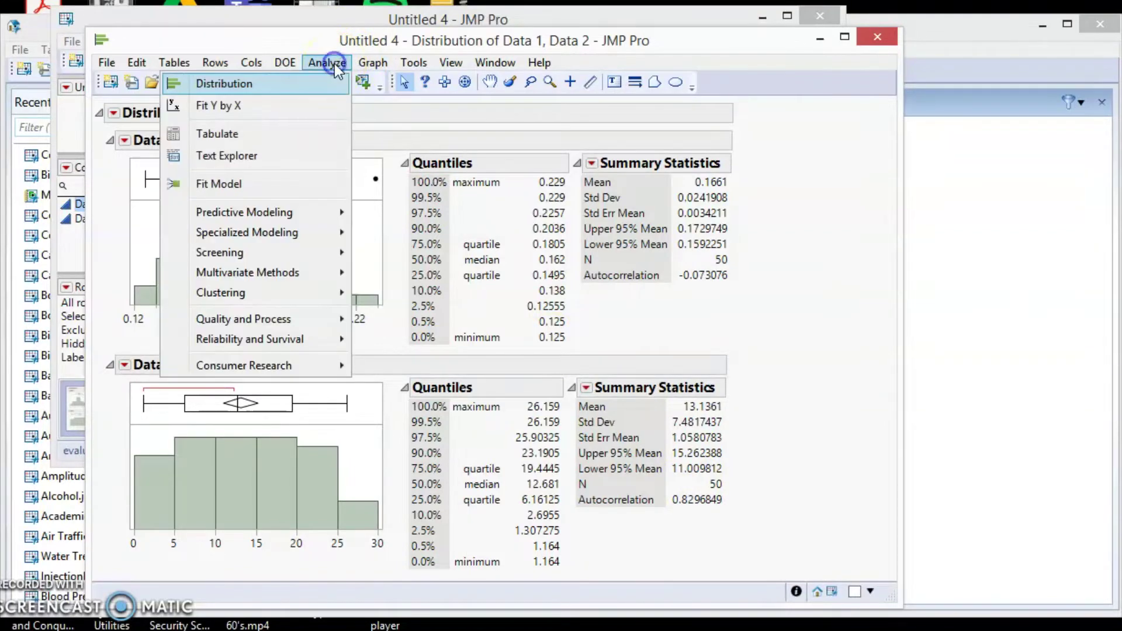
{"action": "left_click", "coordinate": [305, 189]}
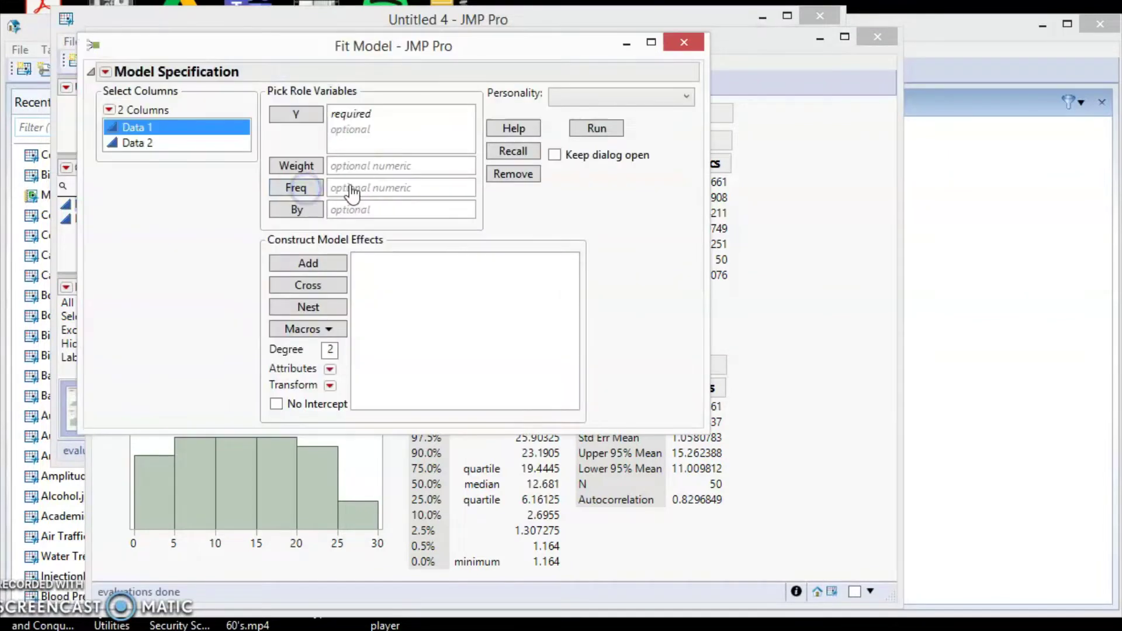
{"action": "left_click", "coordinate": [154, 135]}
{"action": "left_click", "coordinate": [153, 144], "text": "shift"}
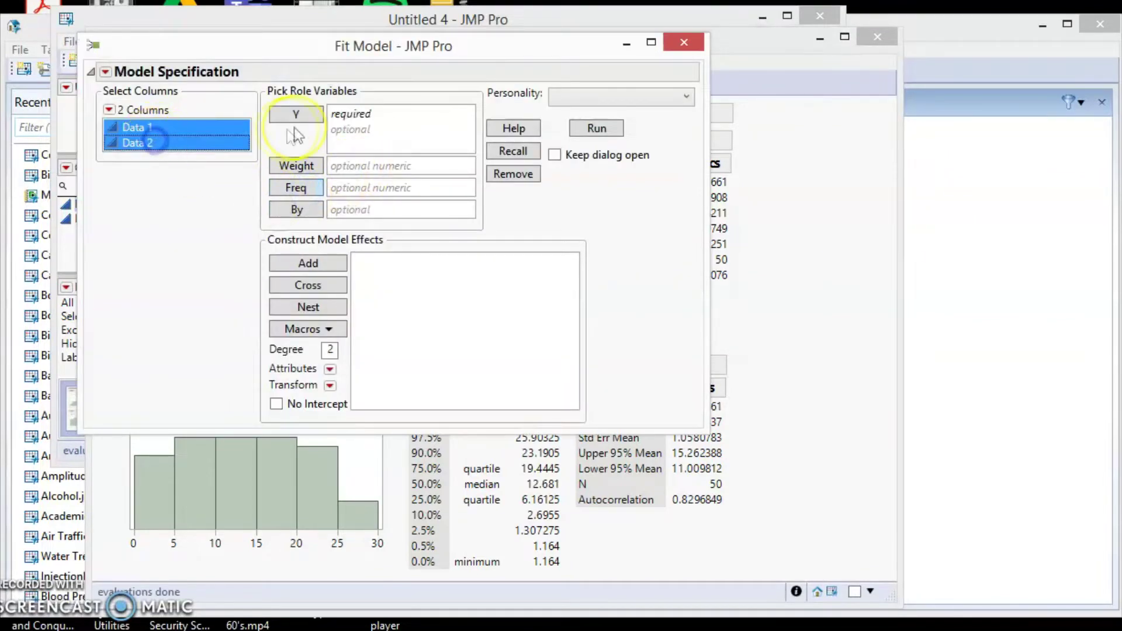
{"action": "left_click", "coordinate": [295, 114]}
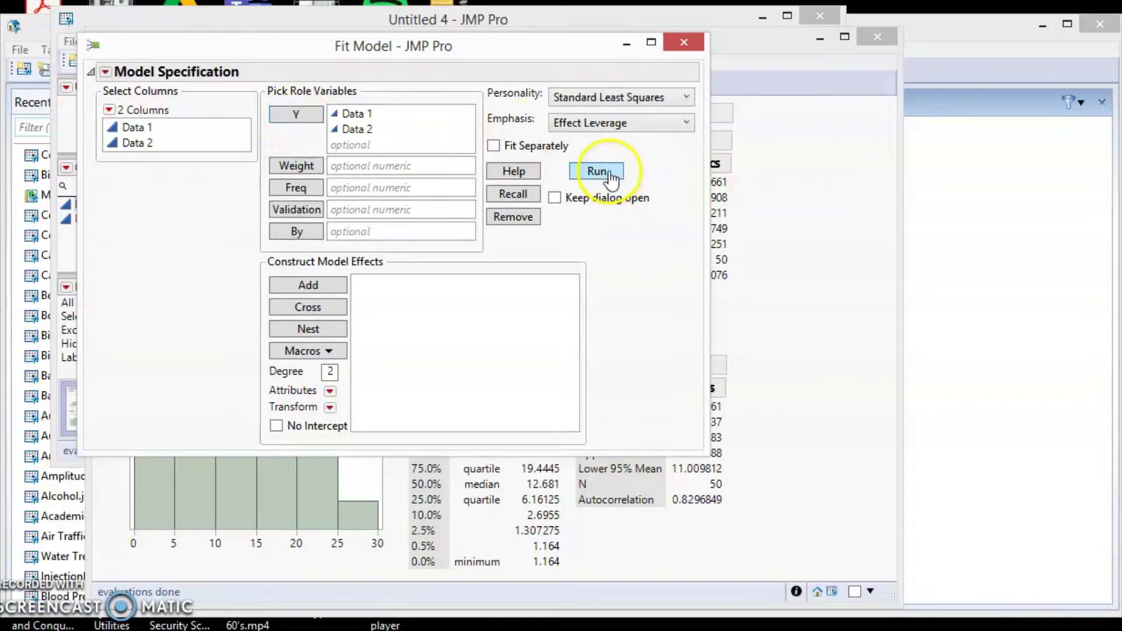
{"action": "left_click", "coordinate": [609, 172]}
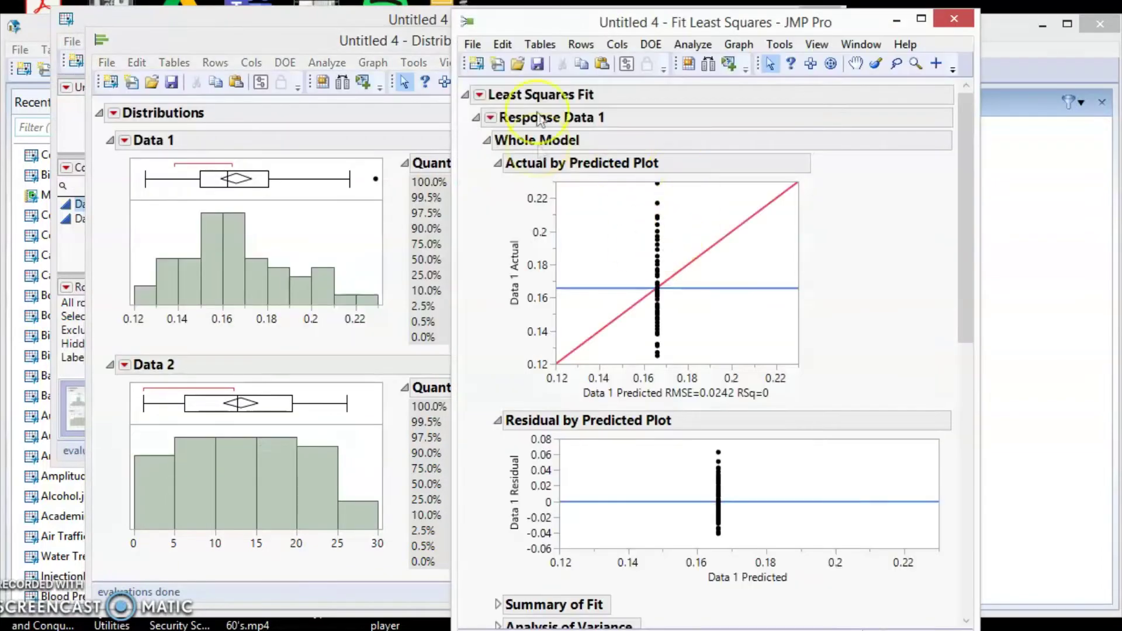
{"action": "left_click_drag", "start_coordinate": [555, 23], "coordinate": [297, 9]}
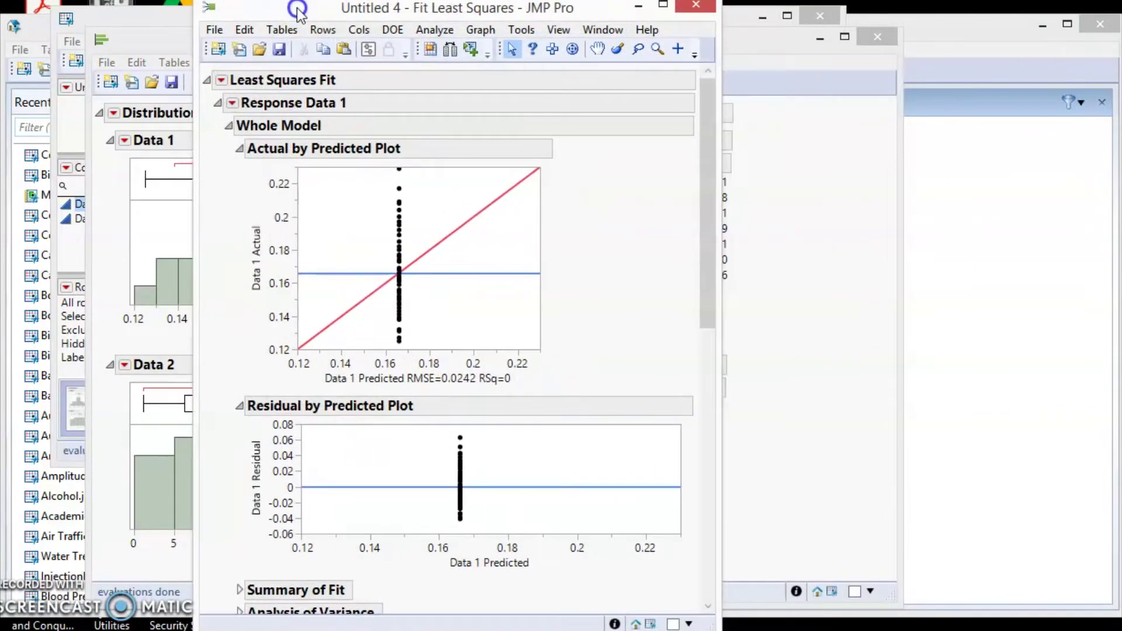
Step: Add a Durbin-Watson test for Data 1, giving 2.0080211 with Prob<DW 0.5114
{"action": "left_click", "coordinate": [231, 104]}
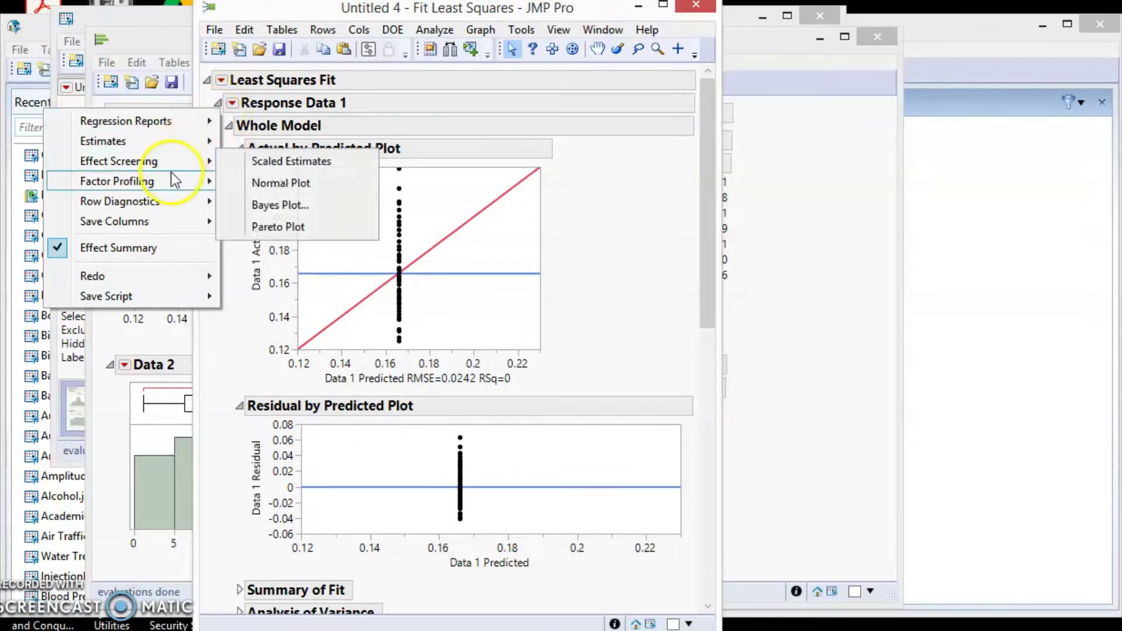
{"action": "mouse_move", "coordinate": [168, 187]}
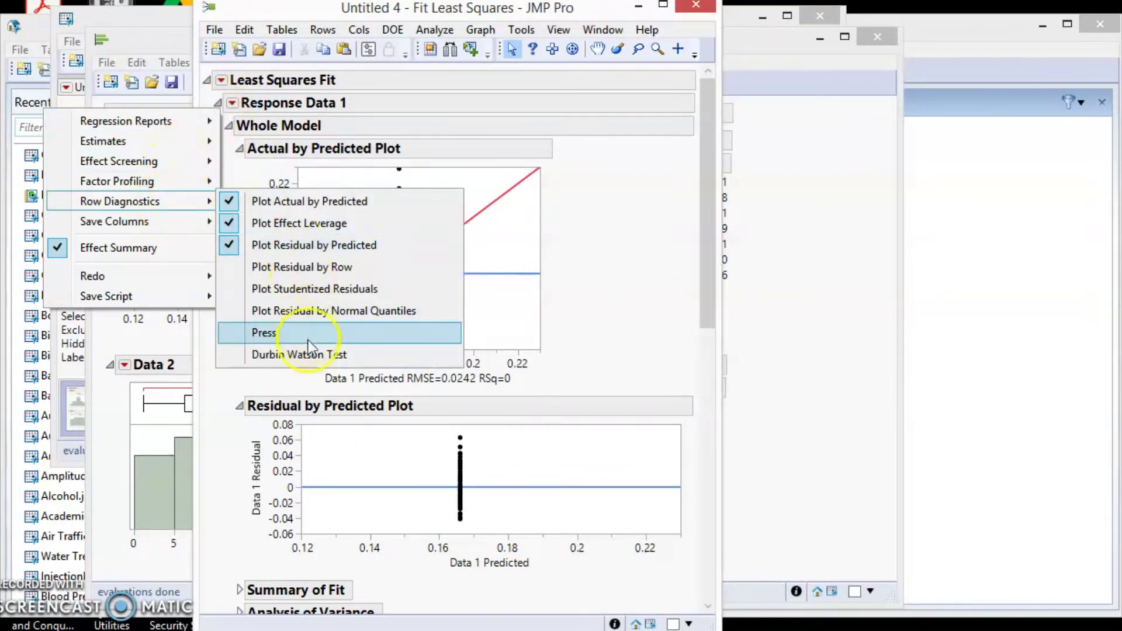
{"action": "left_click", "coordinate": [310, 354]}
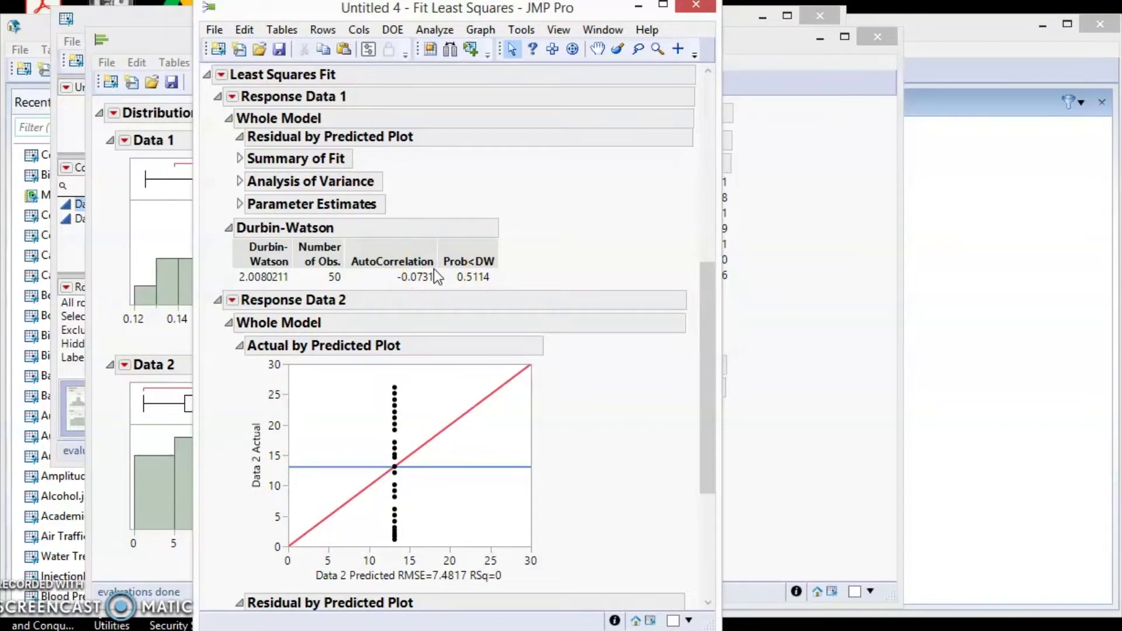
Step: Add a Durbin-Watson test for Data 2, giving 0.2350577 with Prob<DW <.0001
{"action": "scroll", "coordinate": [577, 292], "scroll_direction": "down", "scroll_amount": 5}
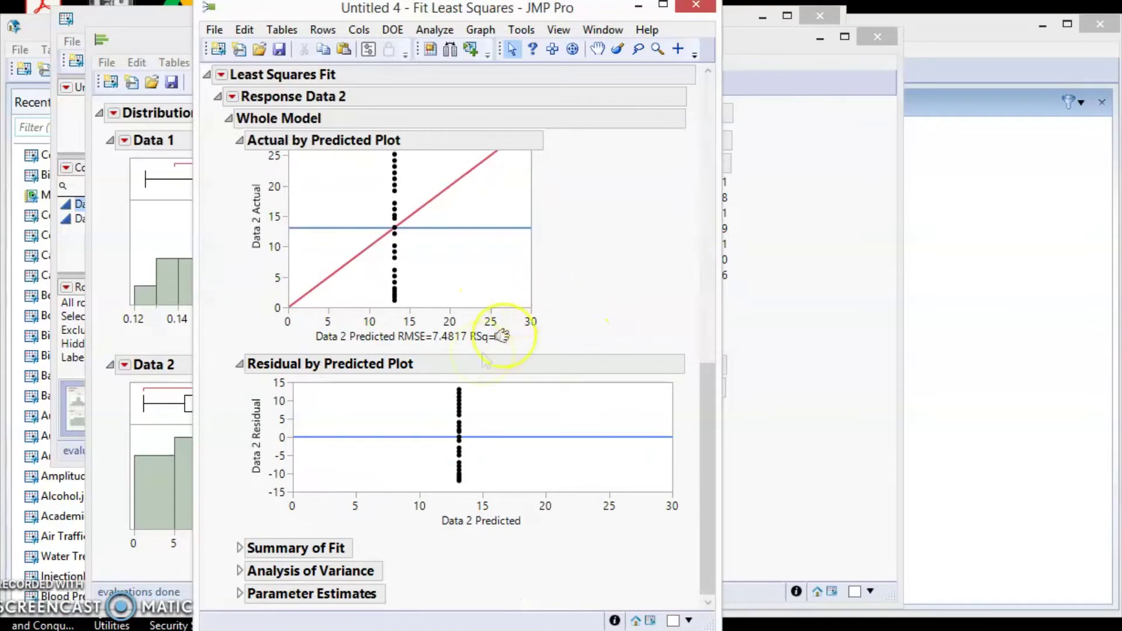
{"action": "left_click", "coordinate": [232, 97]}
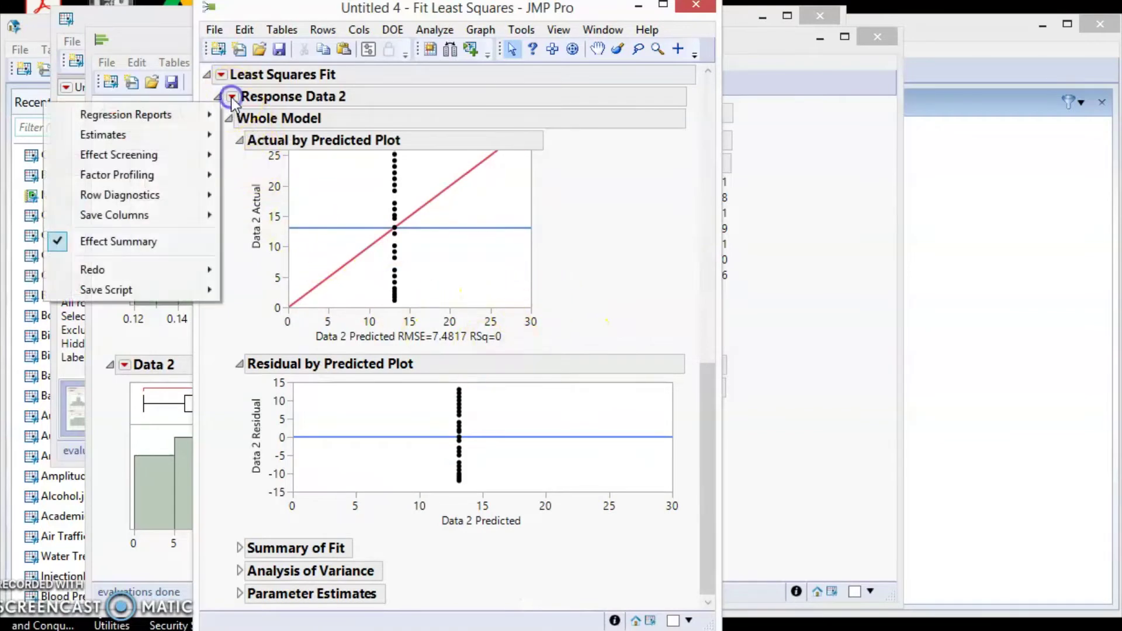
{"action": "left_click", "coordinate": [170, 196]}
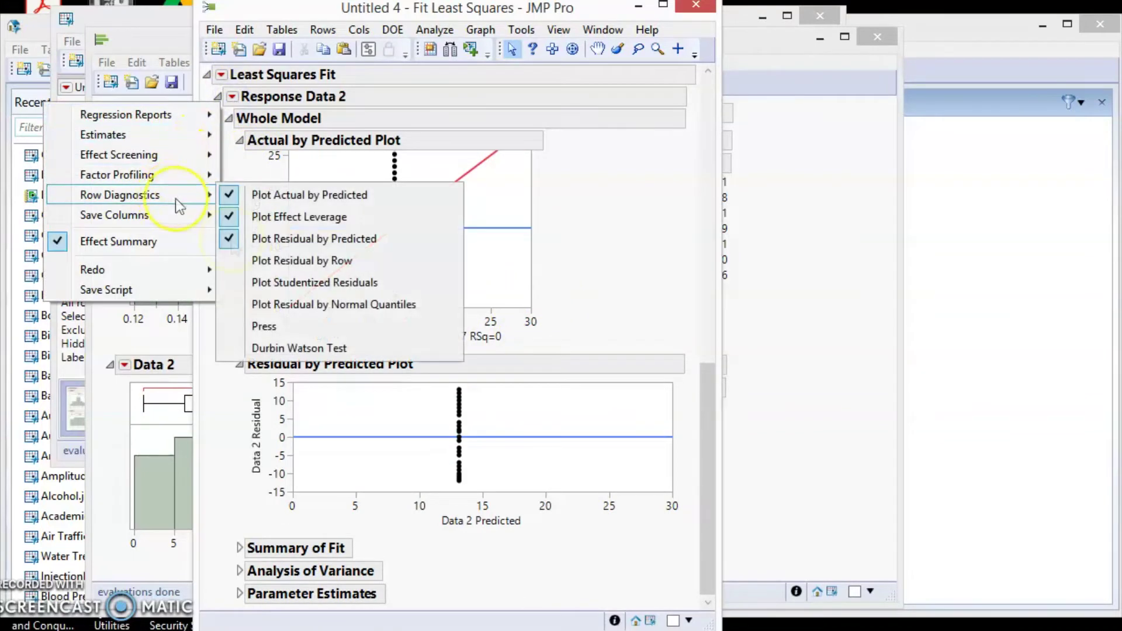
{"action": "left_click", "coordinate": [281, 348]}
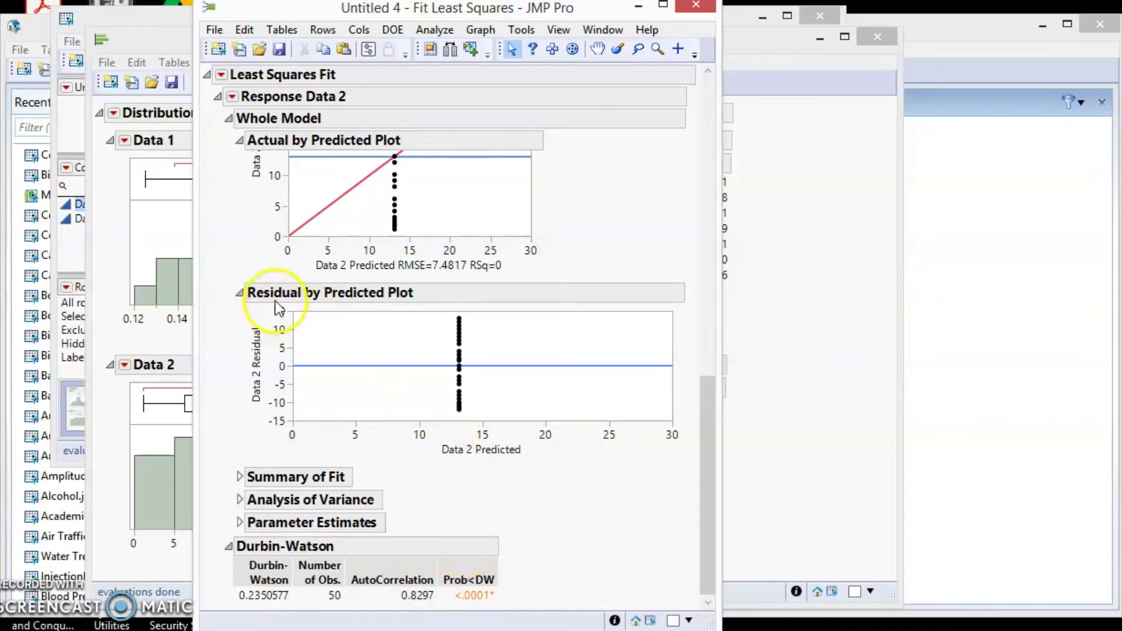
Step: Bring the JMP Home Window to the front
{"action": "scroll", "coordinate": [275, 301], "scroll_direction": "up", "scroll_amount": 3}
{"action": "scroll", "coordinate": [275, 300], "scroll_direction": "up", "scroll_amount": 2}
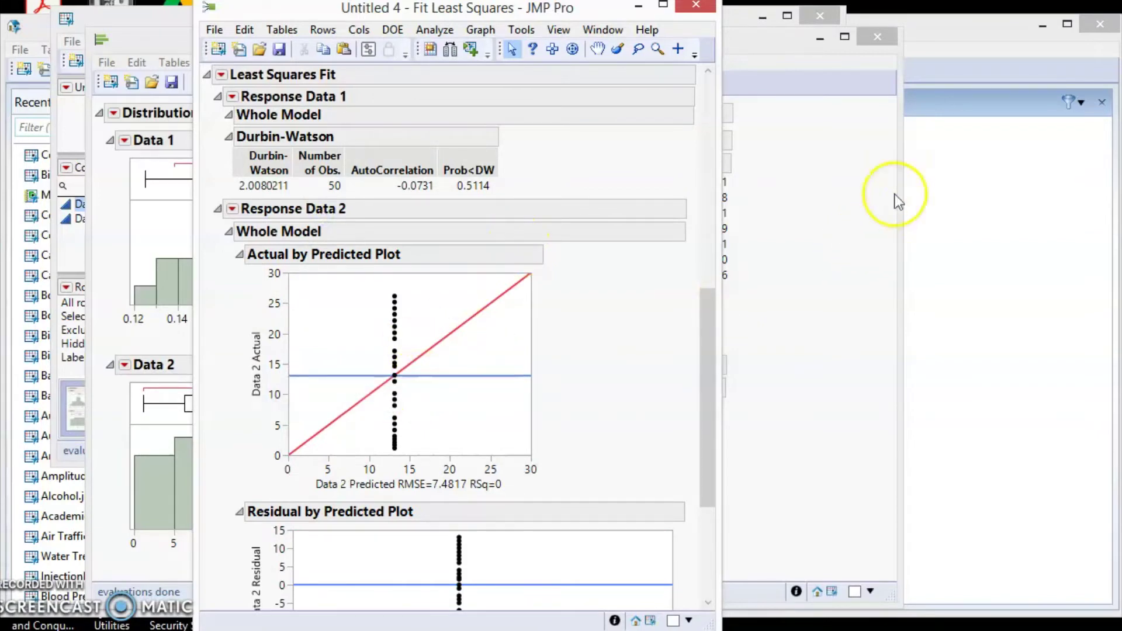
{"action": "left_click", "coordinate": [935, 35]}
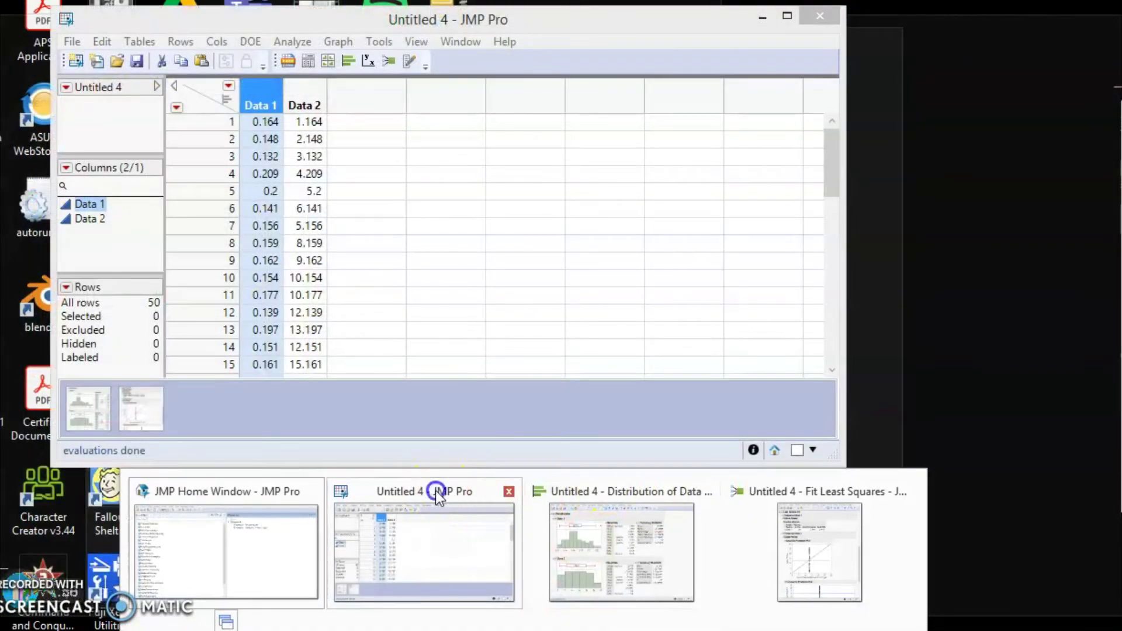
Step: In Untitled 4, add a new column named N
{"action": "left_click", "coordinate": [436, 490]}
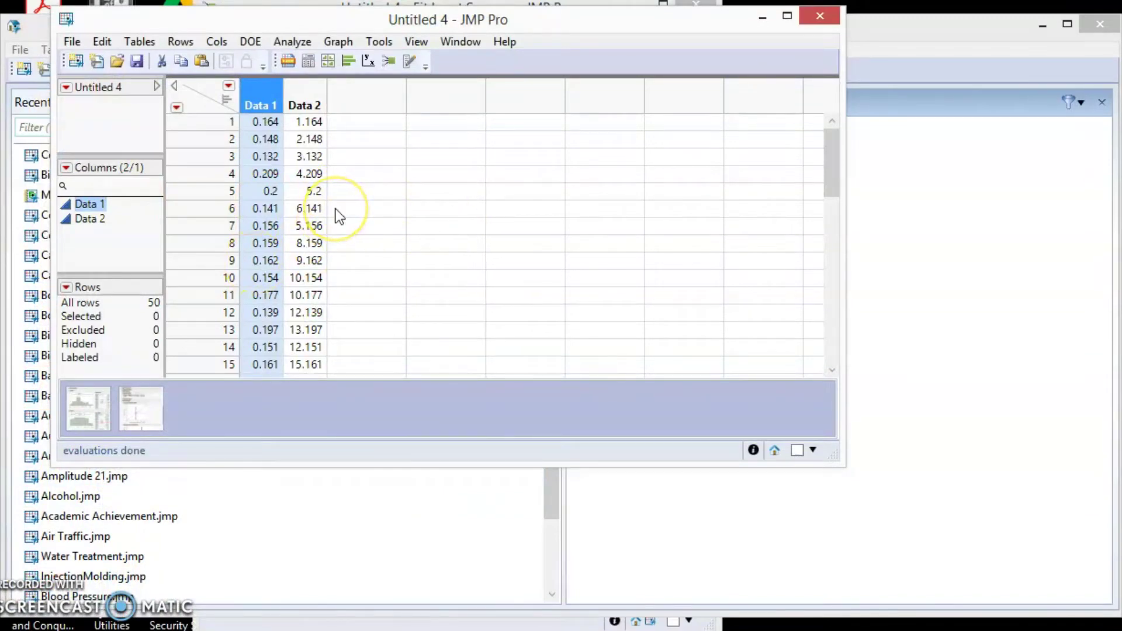
{"action": "right_click", "coordinate": [364, 97]}
{"action": "left_click", "coordinate": [316, 107]}
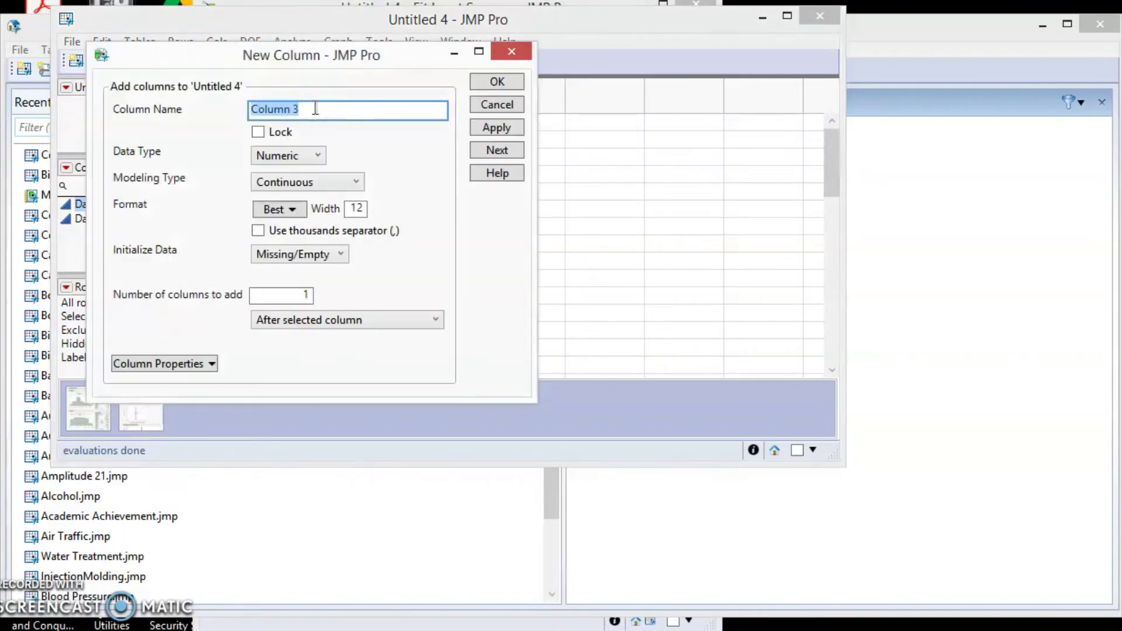
{"action": "type", "text": "N"}
{"action": "left_click", "coordinate": [497, 81]}
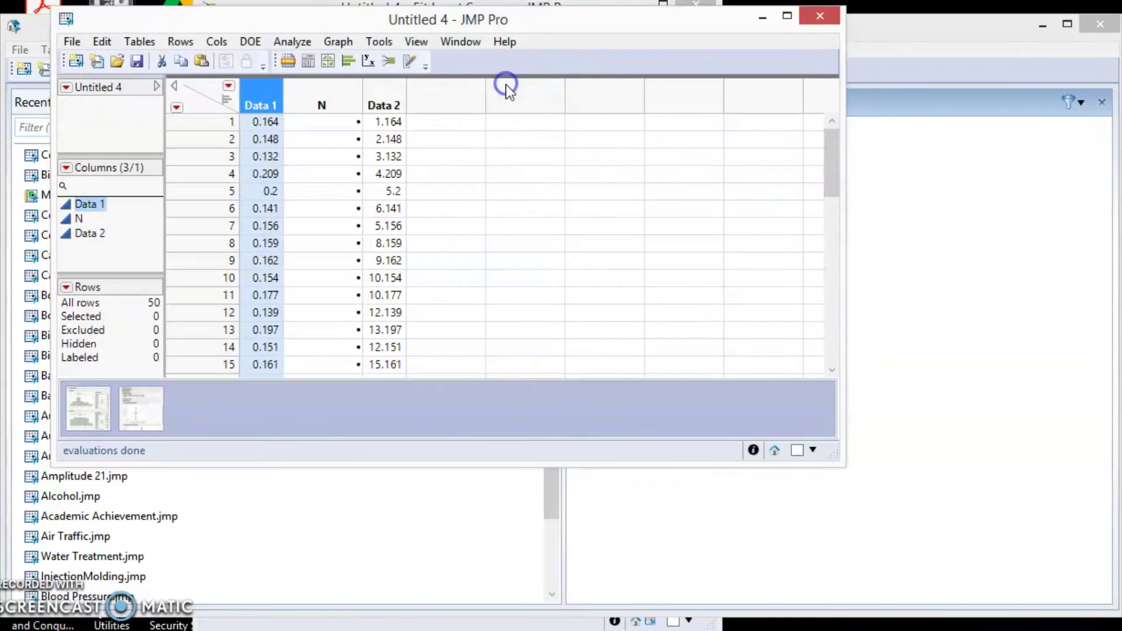
Step: Enter 1, 2 and 3 in the first three cells of column N
{"action": "left_click", "coordinate": [334, 124]}
{"action": "left_click", "coordinate": [333, 124]}
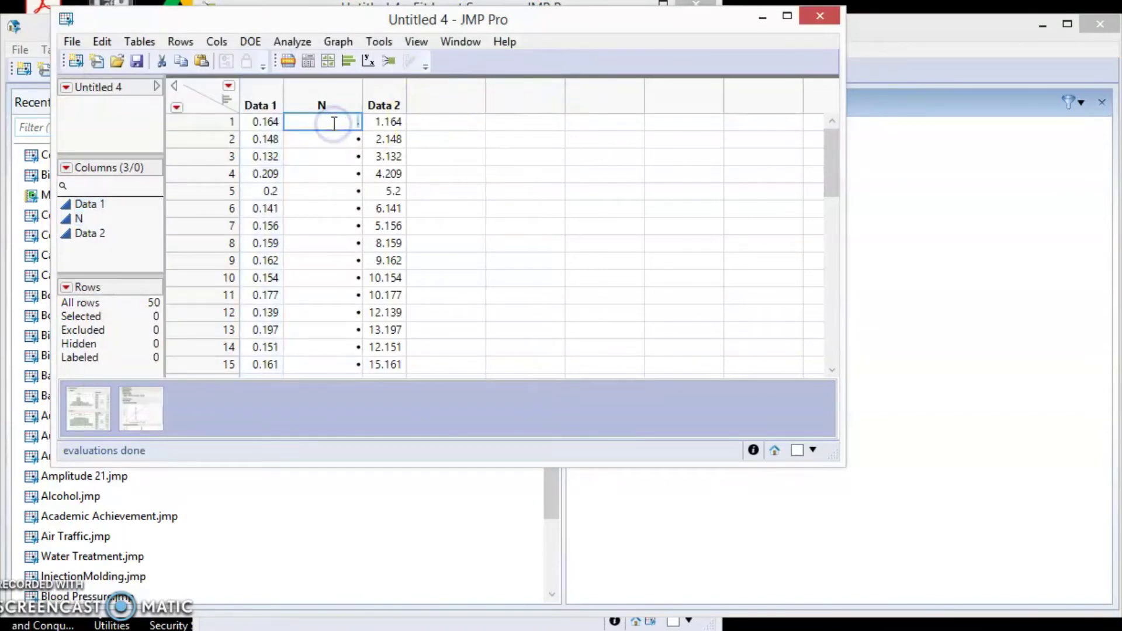
{"action": "type", "text": "1"}
{"action": "key", "text": "Tab"}
{"action": "type", "text": "2"}
{"action": "key", "text": "Tab"}
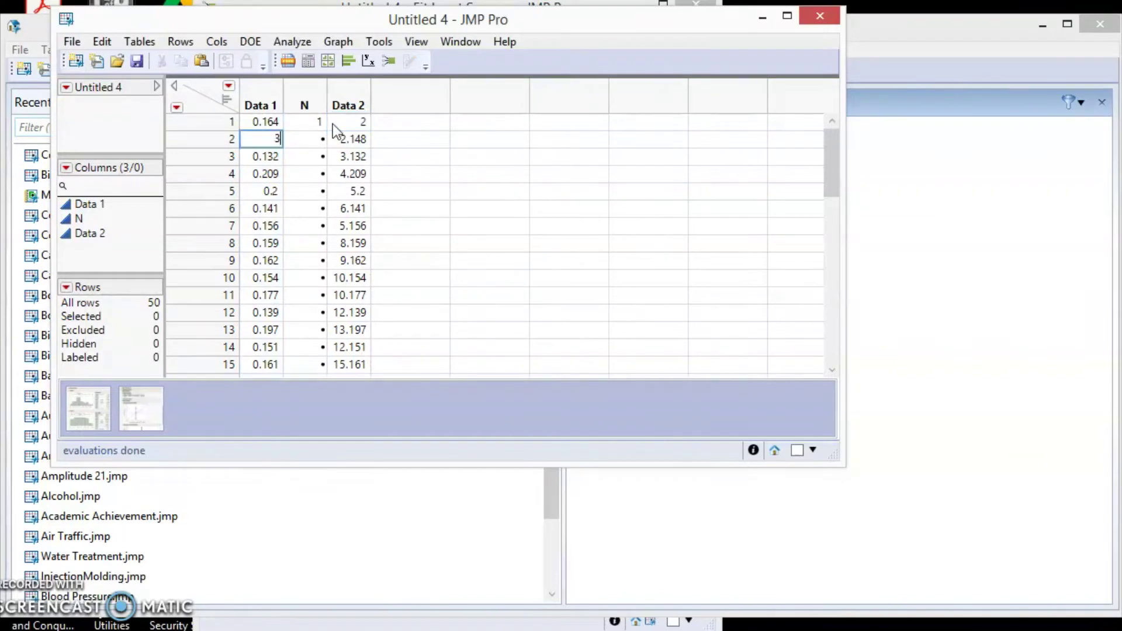
{"action": "type", "text": "3"}
{"action": "key", "text": "Escape"}
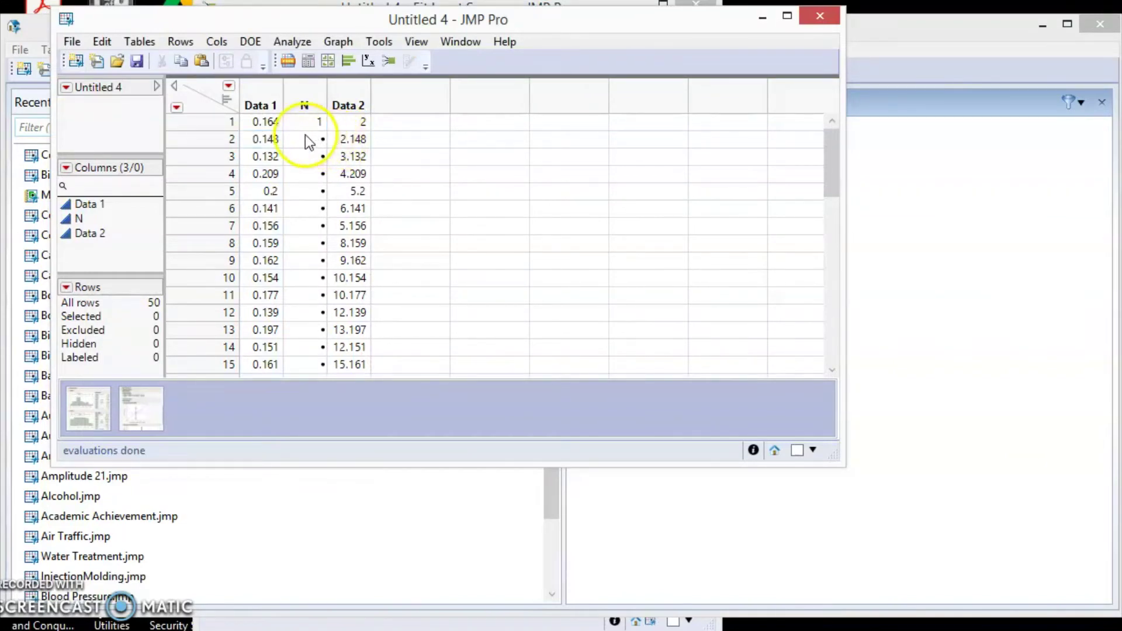
{"action": "left_click", "coordinate": [306, 137]}
{"action": "left_click", "coordinate": [314, 139]}
{"action": "type", "text": "4"}
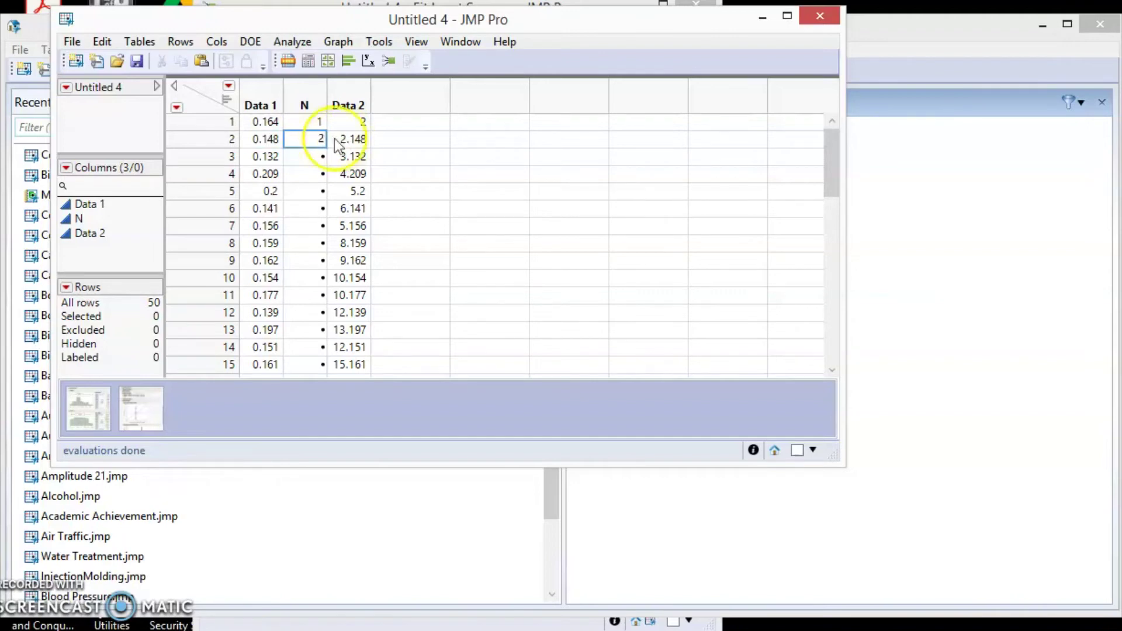
{"action": "left_click", "coordinate": [309, 156]}
{"action": "left_click", "coordinate": [309, 157]}
{"action": "type", "text": "3"}
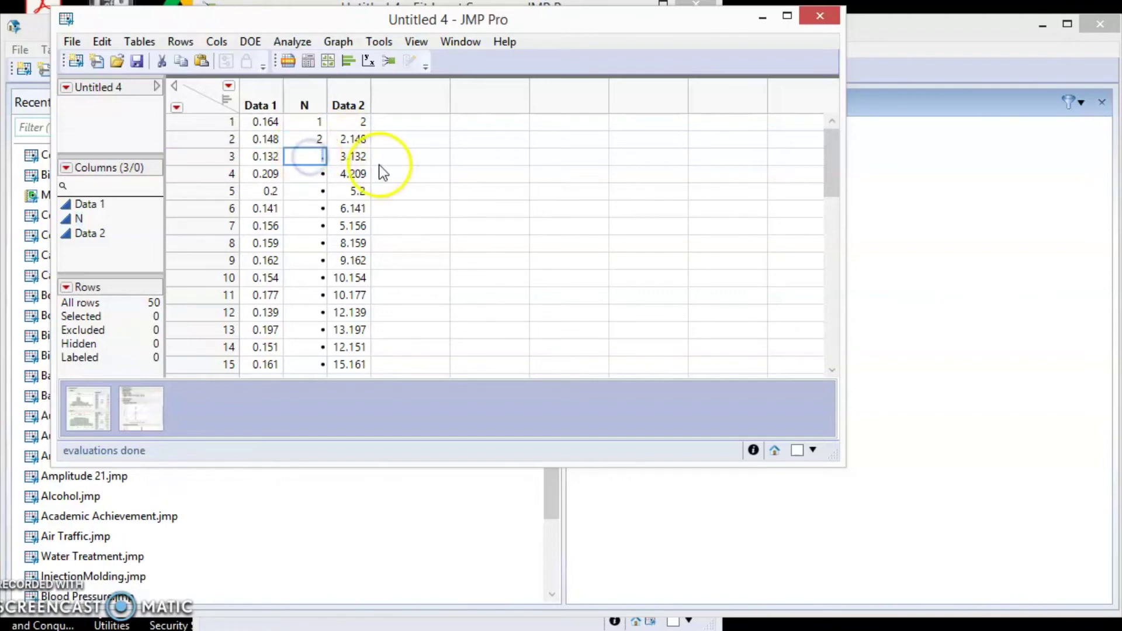
{"action": "left_click", "coordinate": [469, 232]}
Step: Continue the 1, 2, 3 sequence in column N to the end of the table
{"action": "left_click_drag", "start_coordinate": [309, 122], "coordinate": [305, 164]}
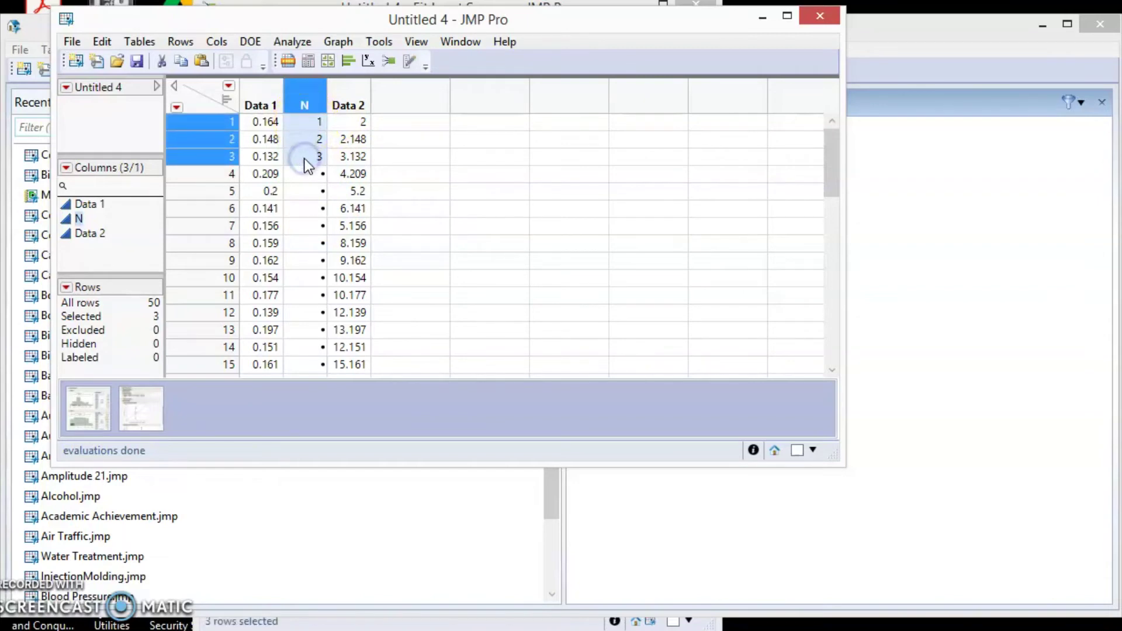
{"action": "right_click", "coordinate": [302, 155]}
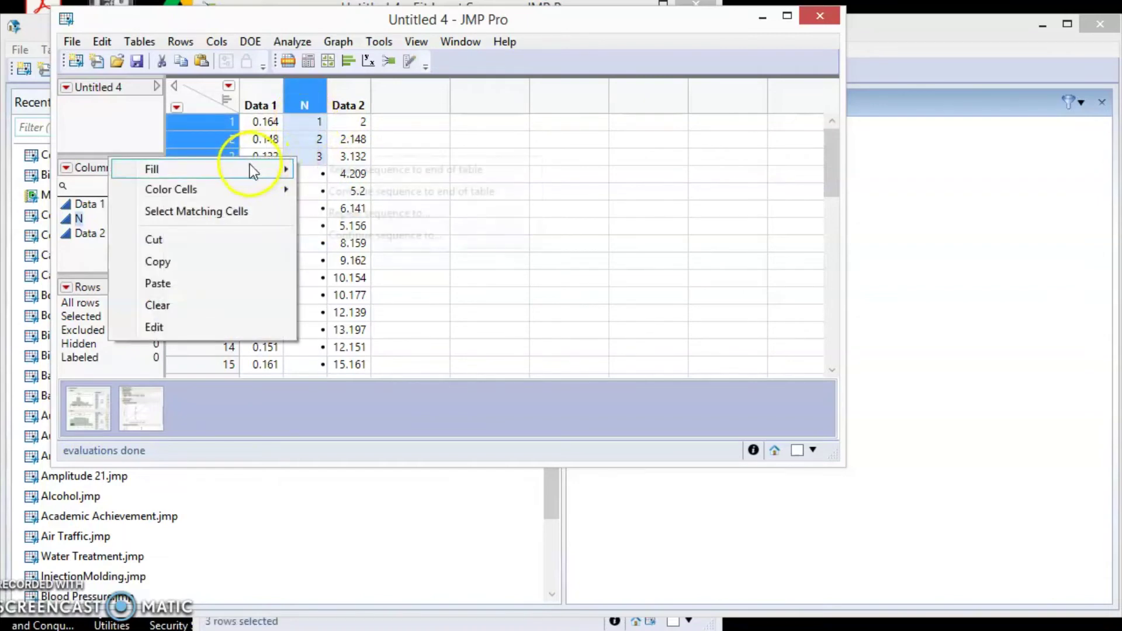
{"action": "mouse_move", "coordinate": [250, 165]}
{"action": "left_click", "coordinate": [421, 195]}
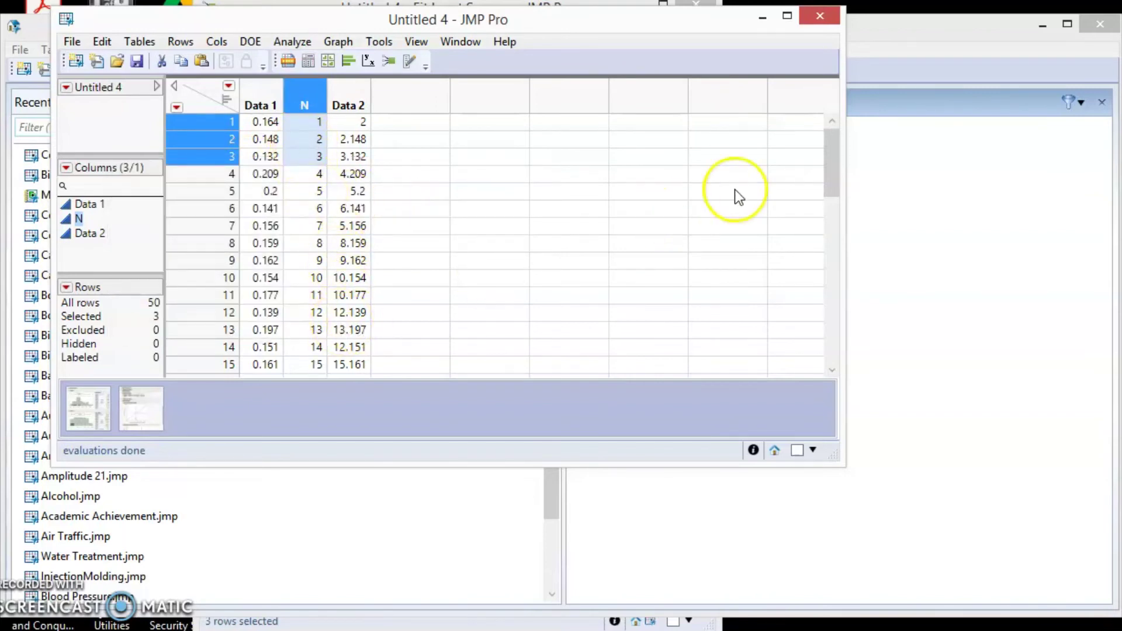
{"action": "left_click_drag", "start_coordinate": [830, 157], "coordinate": [828, 338]}
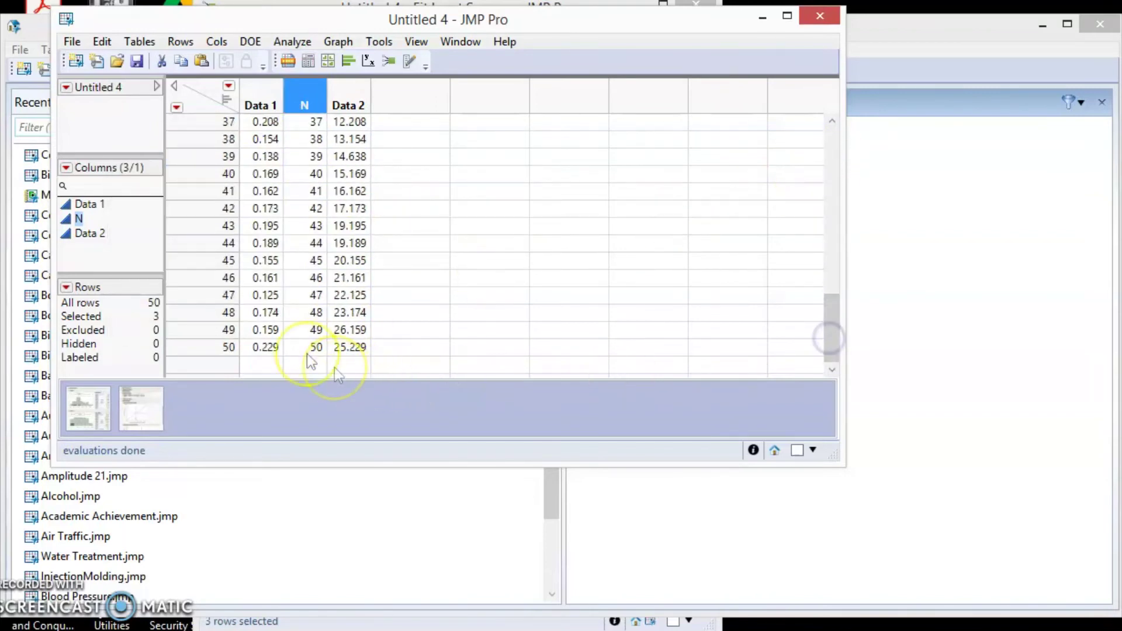
{"action": "left_click", "coordinate": [338, 43]}
Step: Build a Graph Builder line chart of Data 1 against N
{"action": "left_click", "coordinate": [301, 62]}
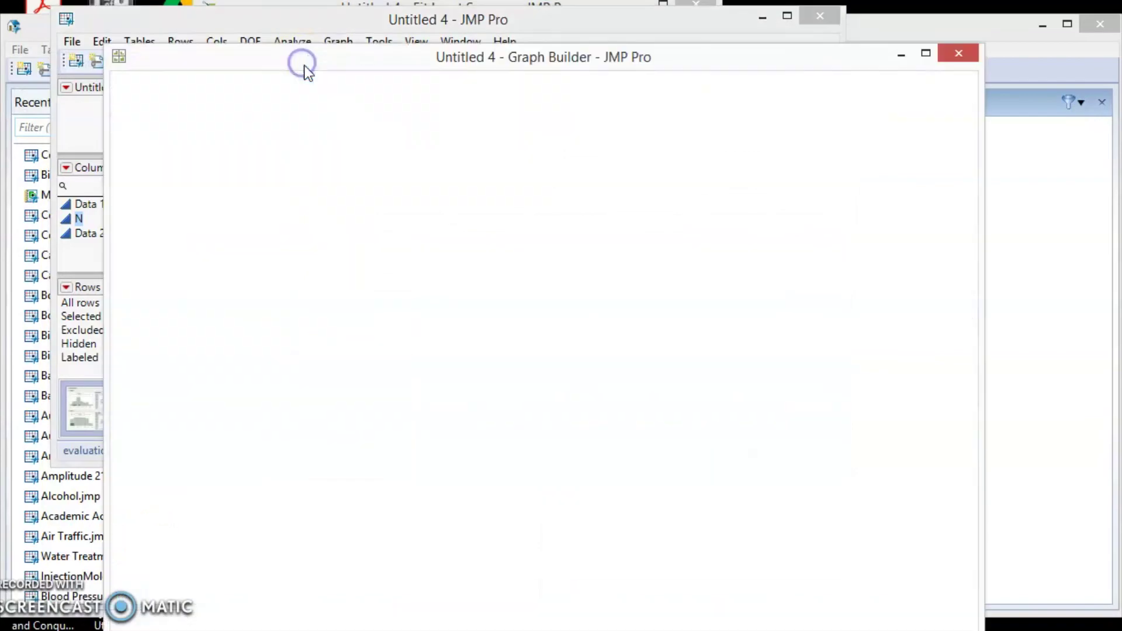
{"action": "left_click_drag", "start_coordinate": [377, 65], "coordinate": [347, 24]}
{"action": "left_click", "coordinate": [121, 166]}
{"action": "left_click_drag", "start_coordinate": [121, 166], "coordinate": [618, 559]}
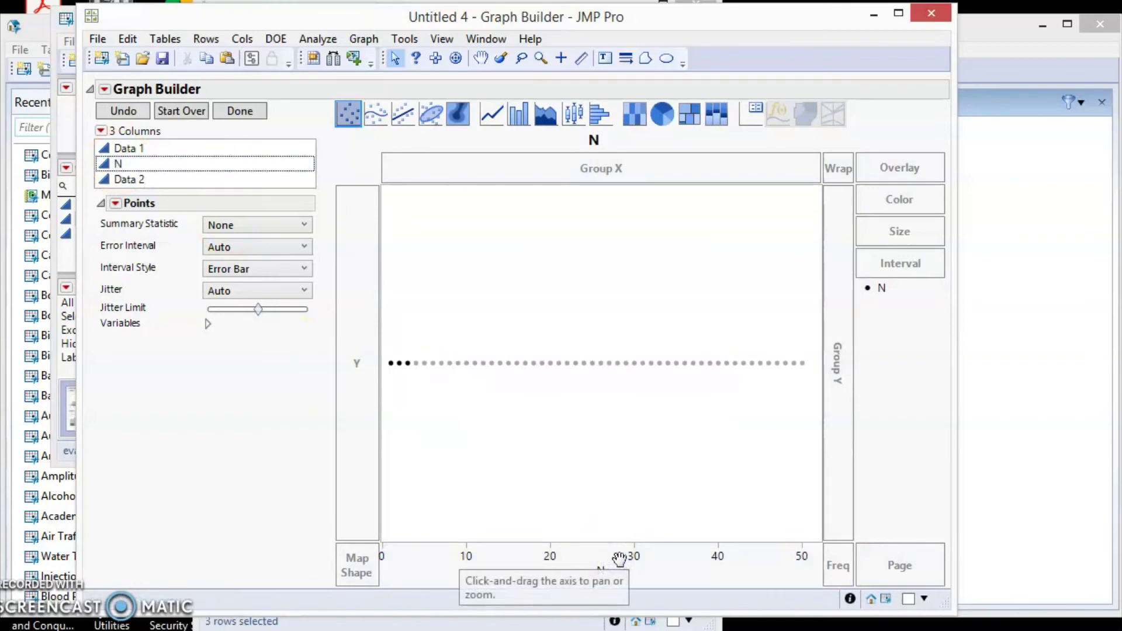
{"action": "left_click", "coordinate": [115, 153]}
{"action": "left_click_drag", "start_coordinate": [115, 154], "coordinate": [562, 396]}
{"action": "left_click", "coordinate": [489, 120]}
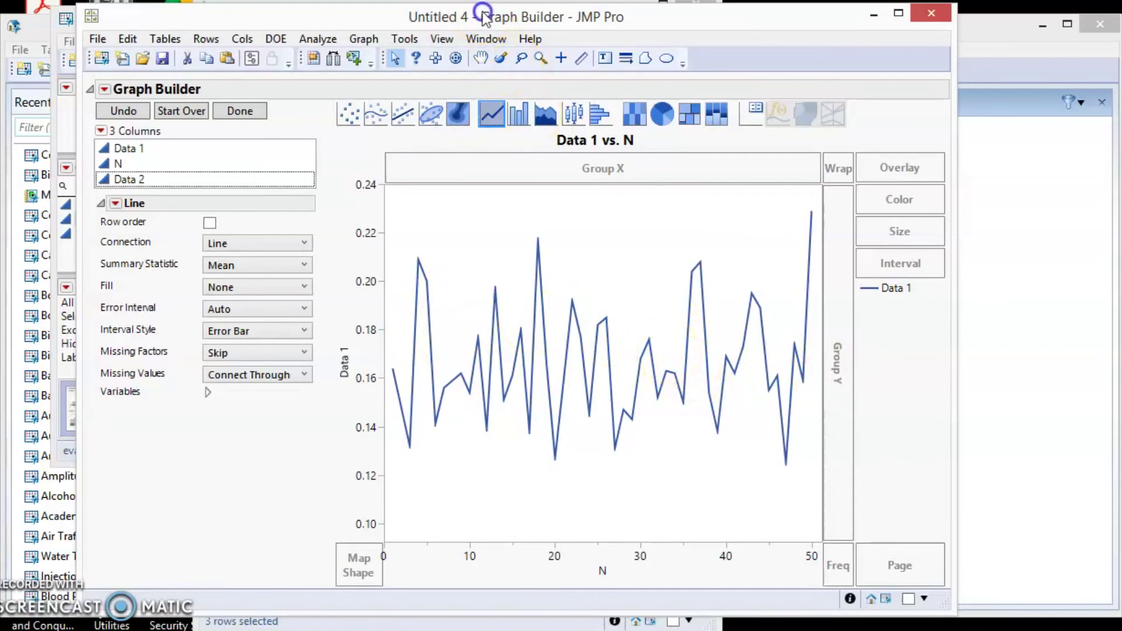
Step: Start the graph over and plot Data 2 against N as points with a spline smoother
{"action": "left_click", "coordinate": [181, 111]}
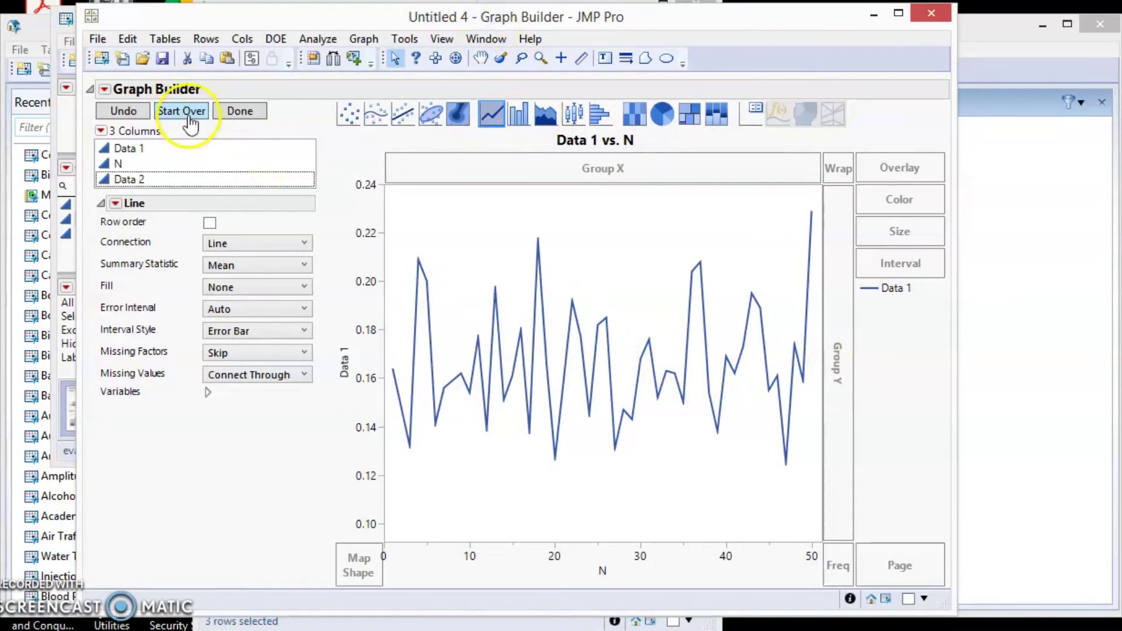
{"action": "left_click_drag", "start_coordinate": [116, 164], "coordinate": [558, 566]}
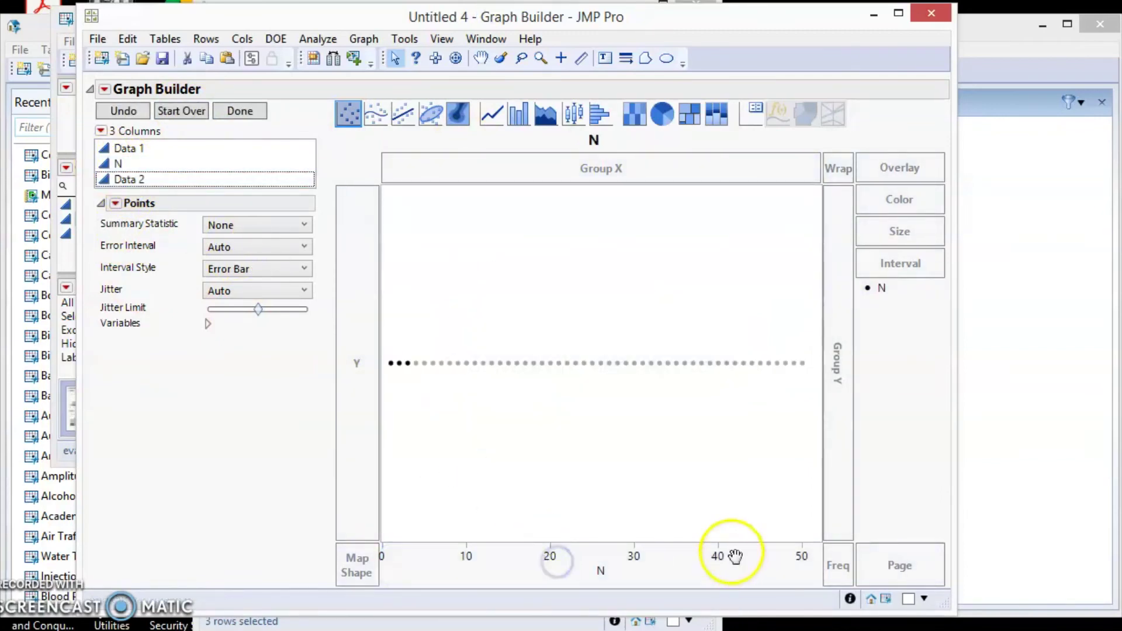
{"action": "left_click_drag", "start_coordinate": [130, 179], "coordinate": [498, 300]}
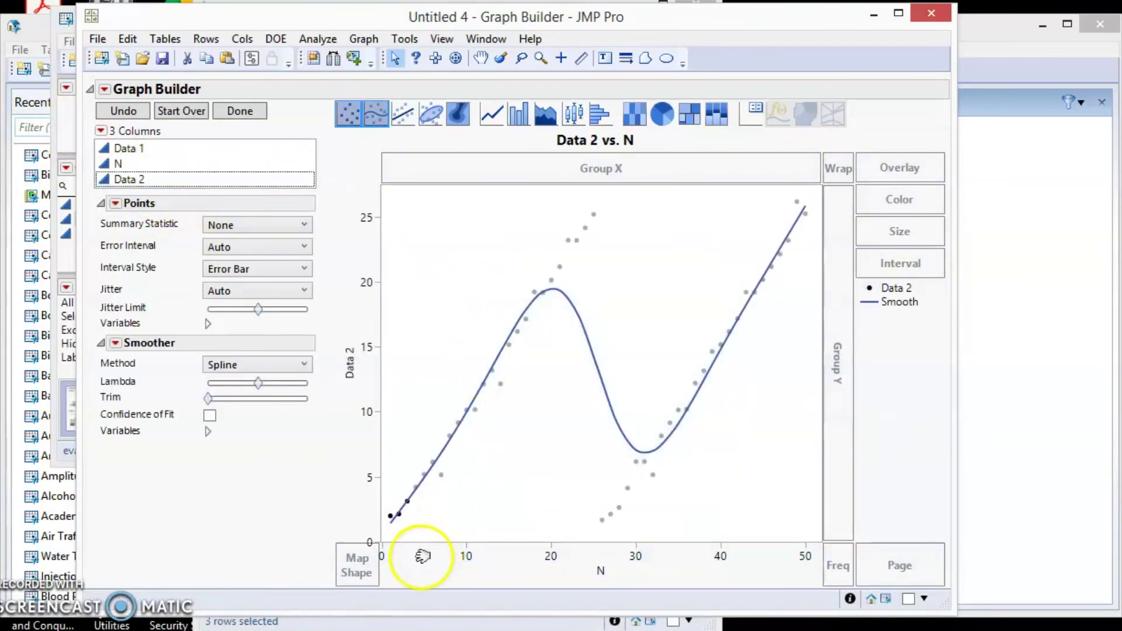